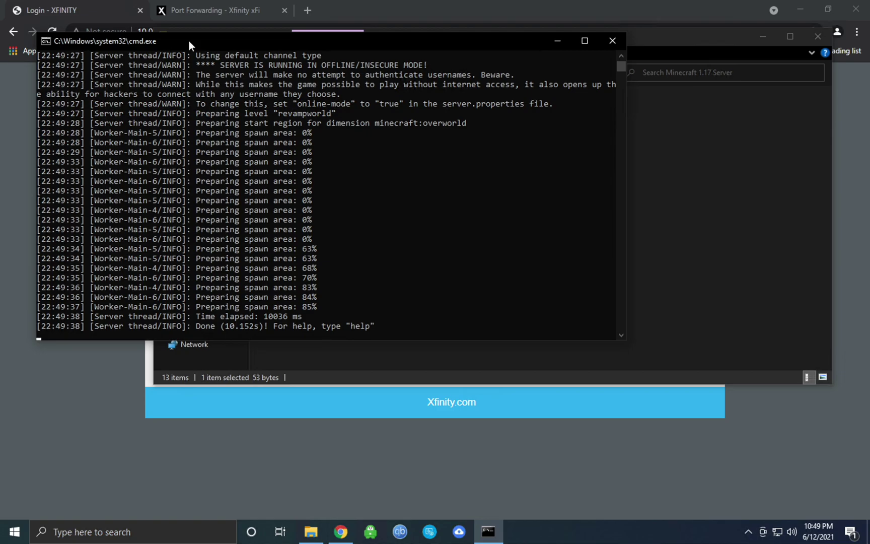
# Stop the Minecraft server with 'stop', close its console, and bring up the Xfinity login page.
pyautogui.write('stop')
pyautogui.press('Return')
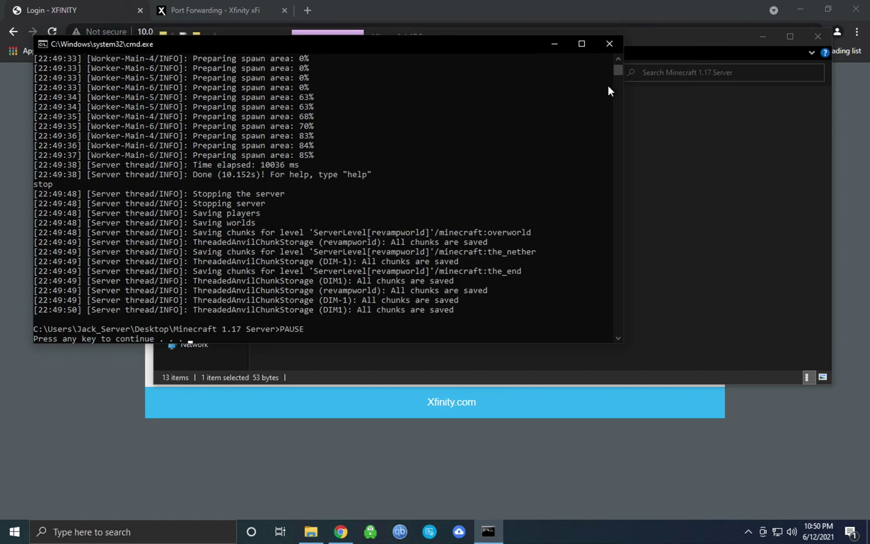
pyautogui.click(610, 44)
pyautogui.click(147, 204)
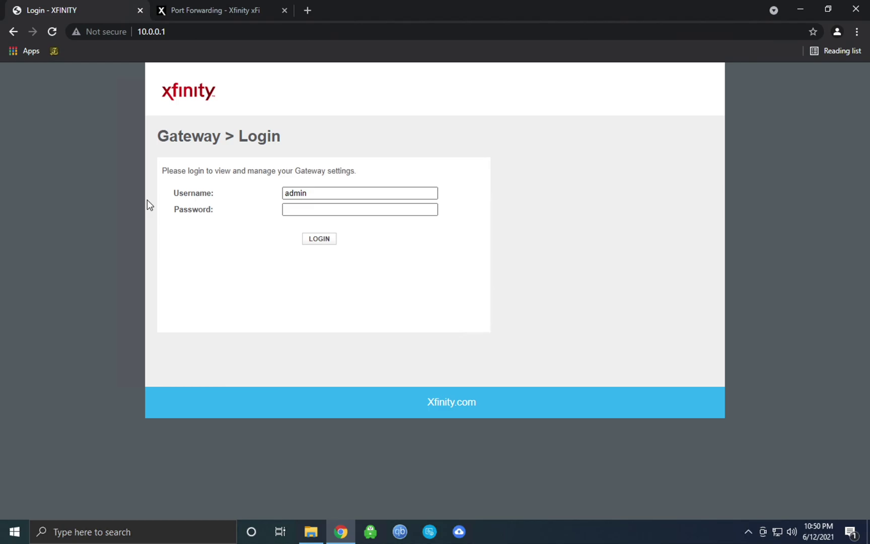
pyautogui.click(195, 192)
# Search 'asus homepage router' in a new tab and scroll through the ASUS router-login FAQ.
pyautogui.click(308, 10)
pyautogui.write('asus ho')
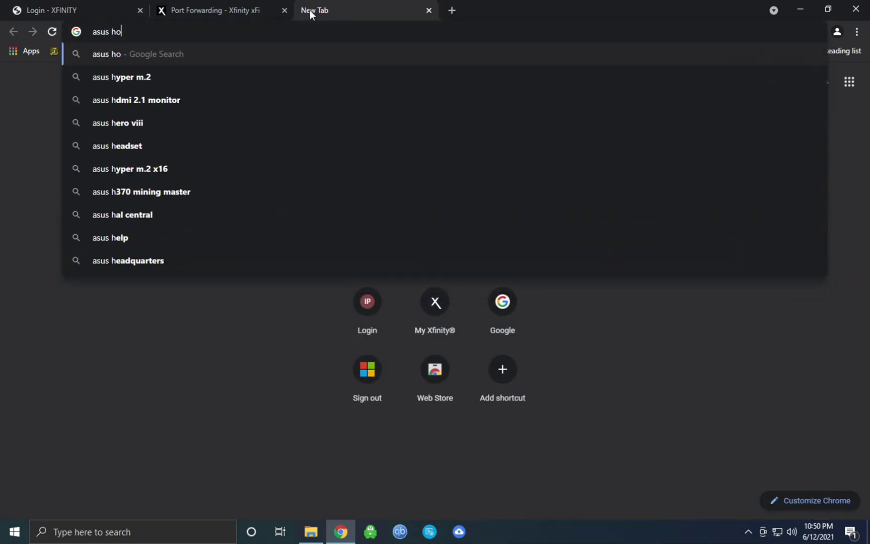
pyautogui.write('mepage ')
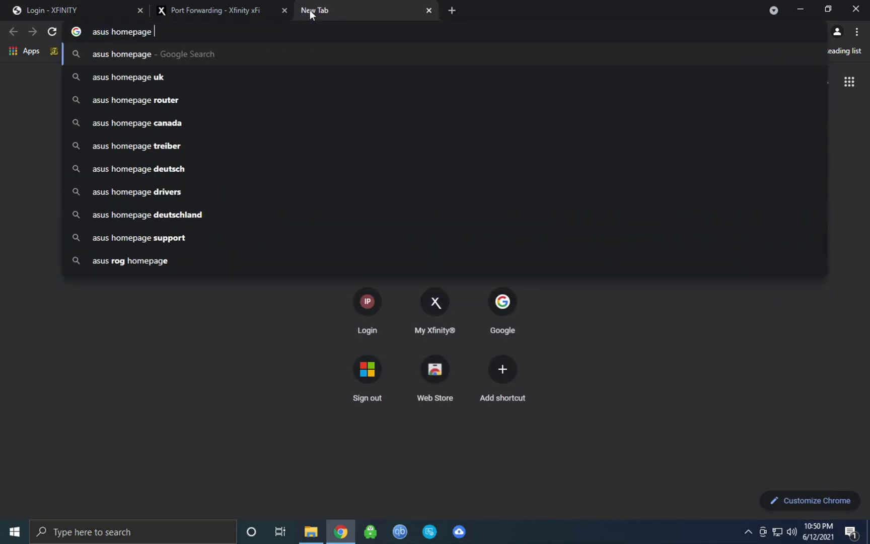
pyautogui.write('router')
pyautogui.press('Return')
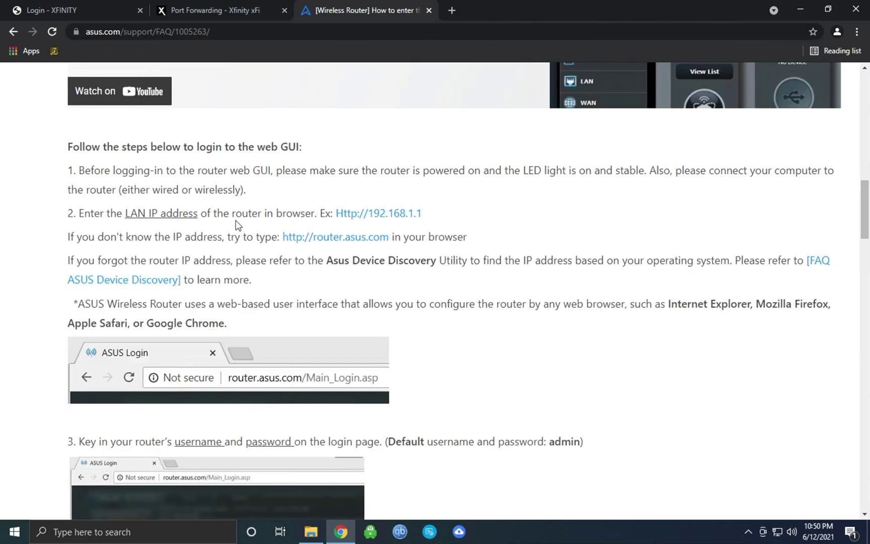
pyautogui.scroll(-1, 322, 206)
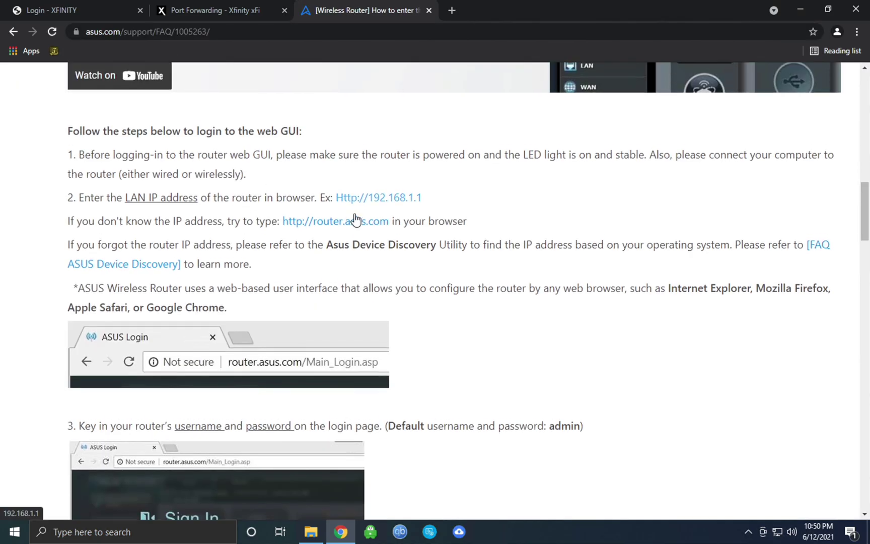
pyautogui.scroll(-3, 351, 207)
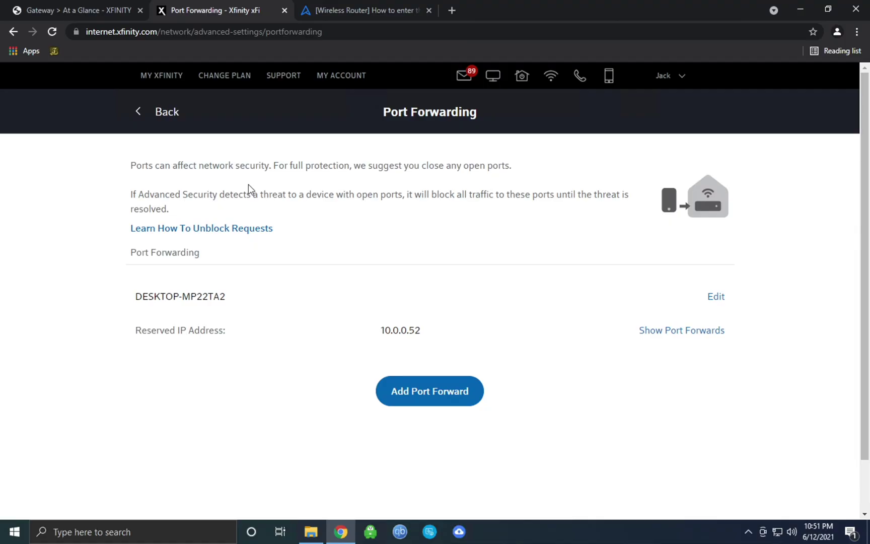
# Begin adding a new port forward from the Port Forwarding page.
pyautogui.click(400, 388)
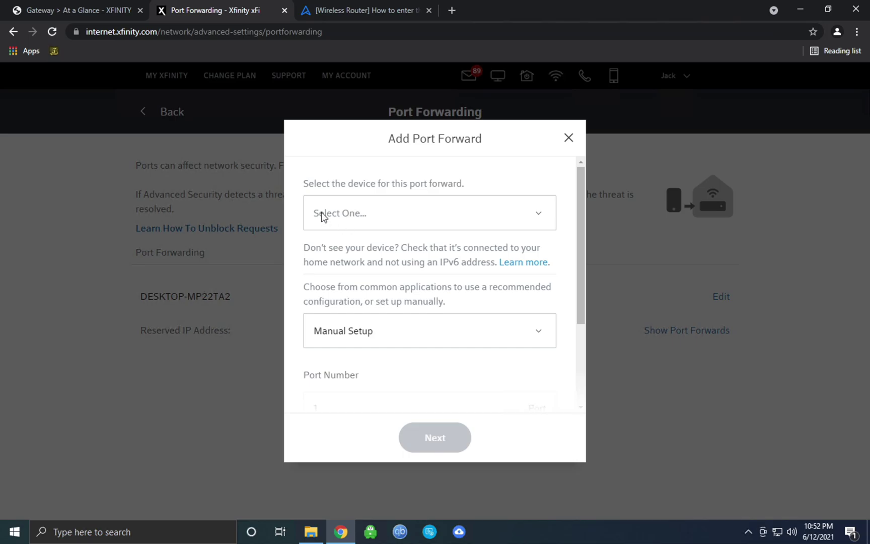
# Launch Command Prompt by searching 'cmd' in Windows, then nudge its window lower.
pyautogui.click(87, 530)
pyautogui.write('cmd')
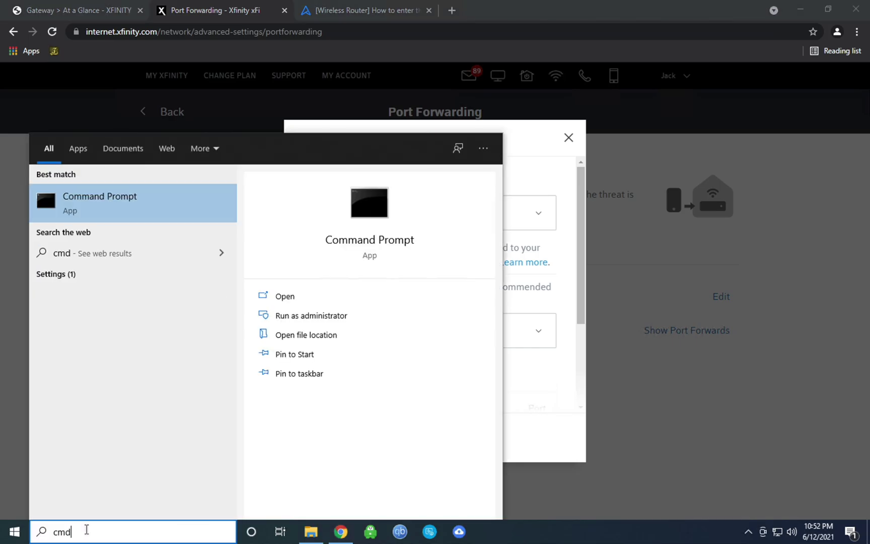
pyautogui.press('Return')
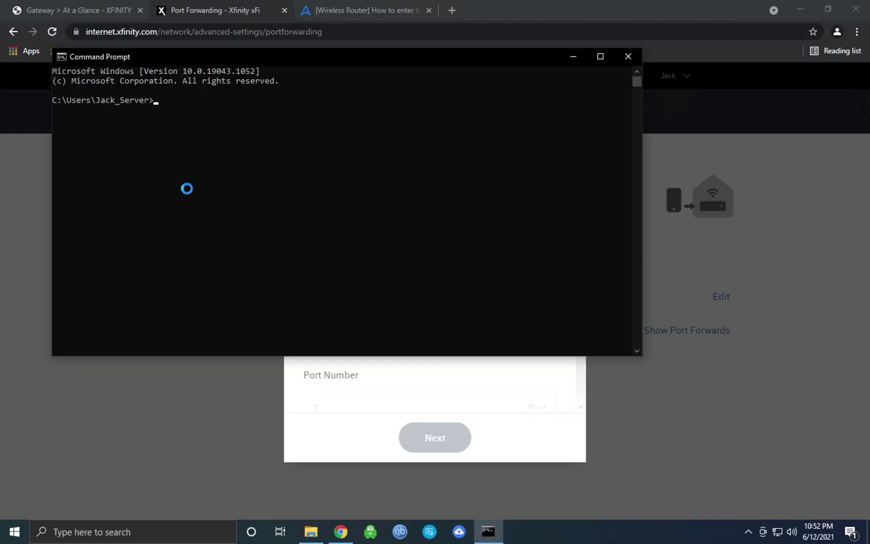
pyautogui.moveTo(169, 54); pyautogui.dragTo(170, 78)
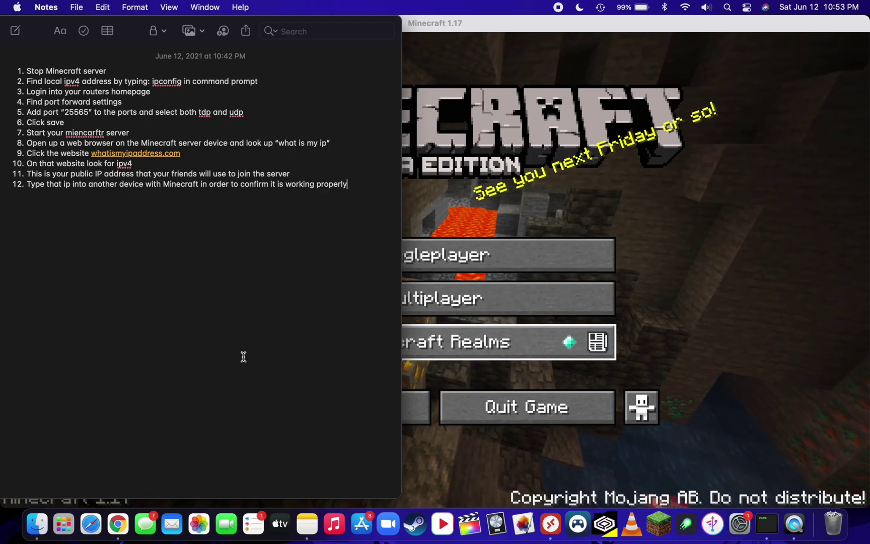
# Check the Mac's Wi-Fi IP address 10.0.0.183 in System Preferences' Network pane.
pyautogui.click(746, 532)
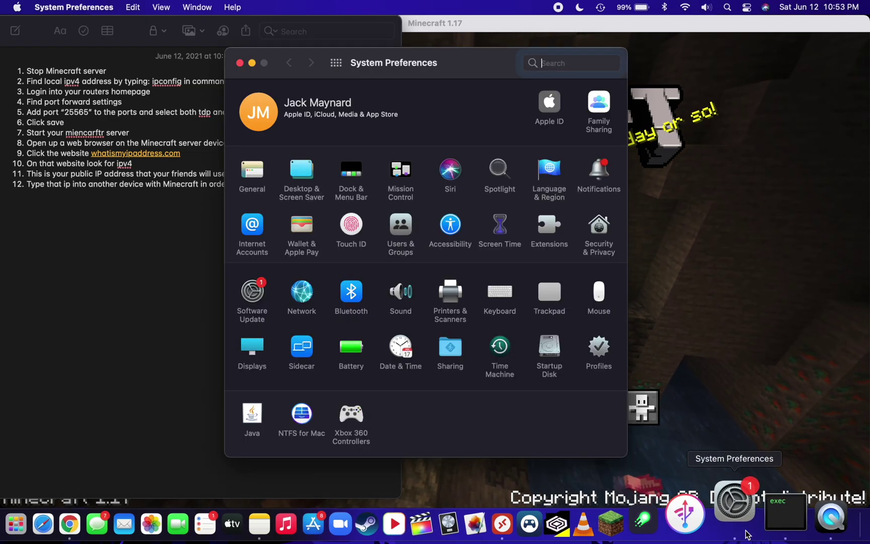
pyautogui.click(302, 293)
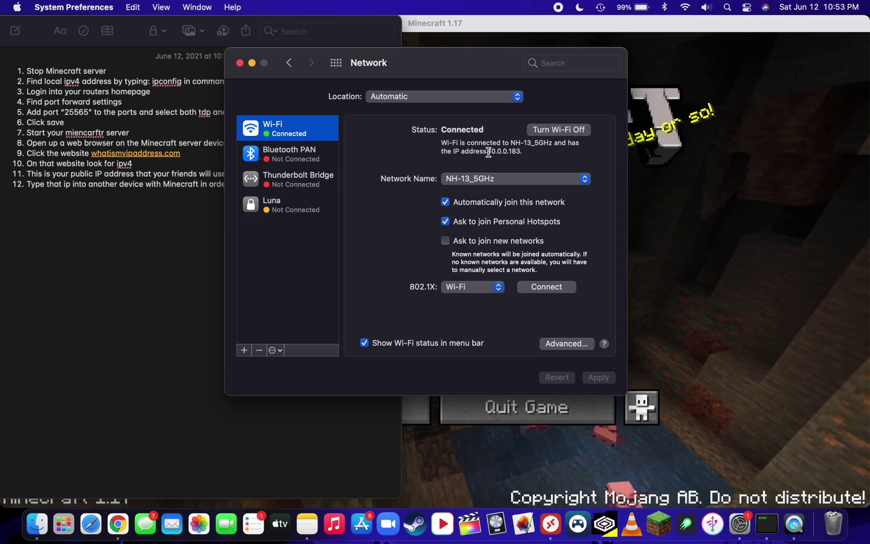
pyautogui.moveTo(489, 151); pyautogui.dragTo(516, 154)
pyautogui.click(509, 154)
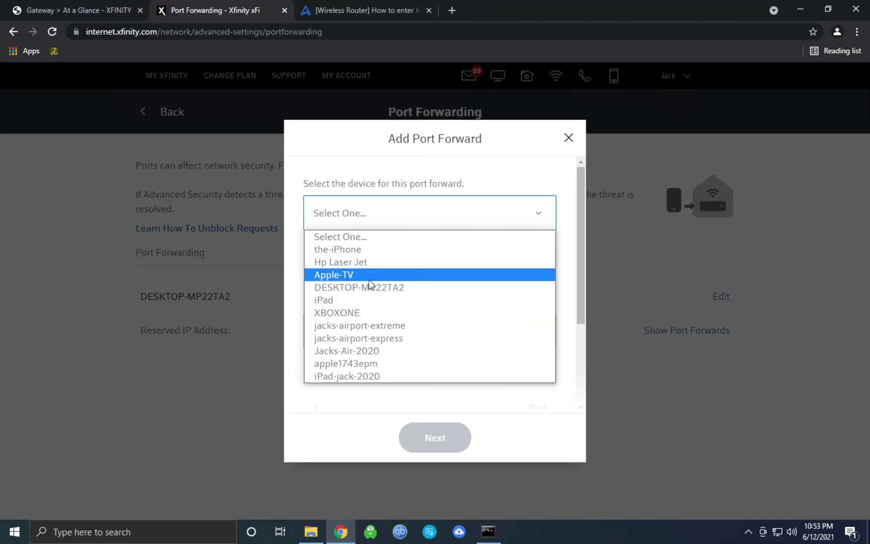
# Choose DESKTOP-MP22TA2 as the device to forward to.
pyautogui.click(370, 288)
pyautogui.scroll(-2, 403, 269)
pyautogui.scroll(1, 404, 272)
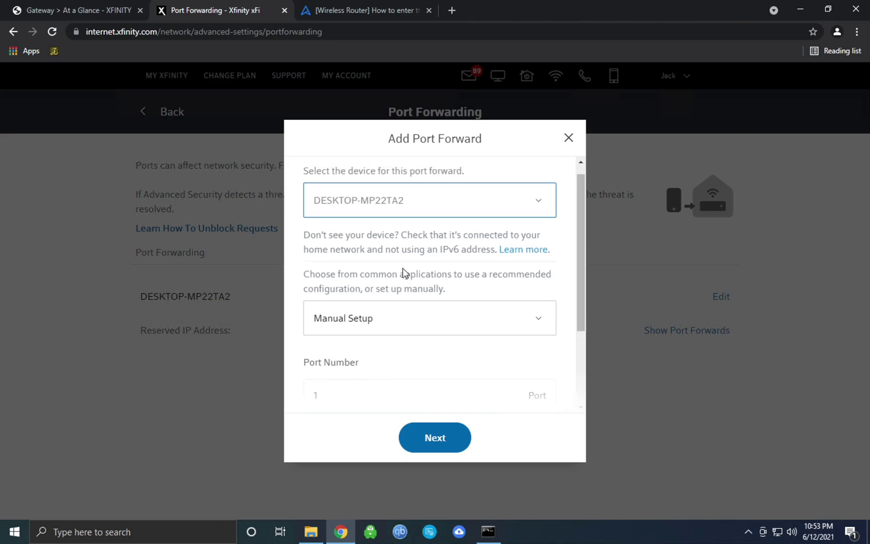
pyautogui.click(370, 207)
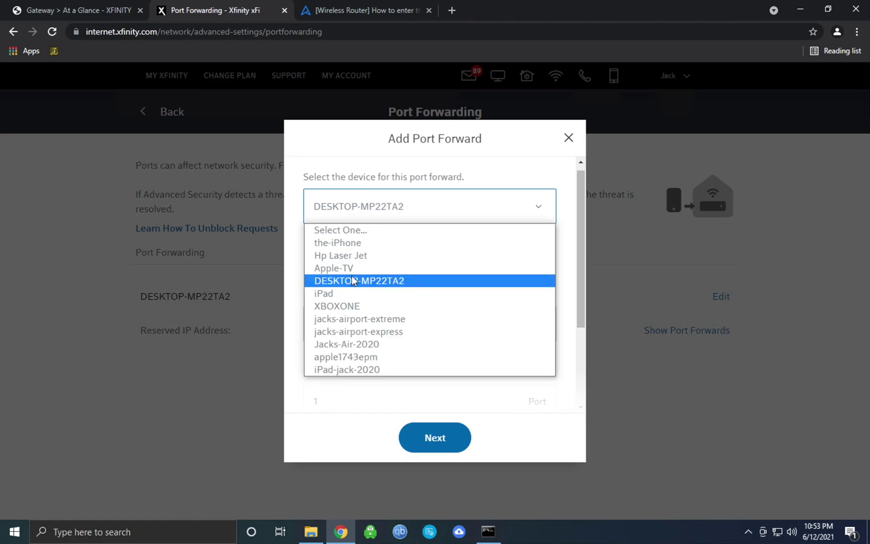
pyautogui.click(357, 279)
pyautogui.scroll(-2, 413, 234)
pyautogui.scroll(-3, 413, 234)
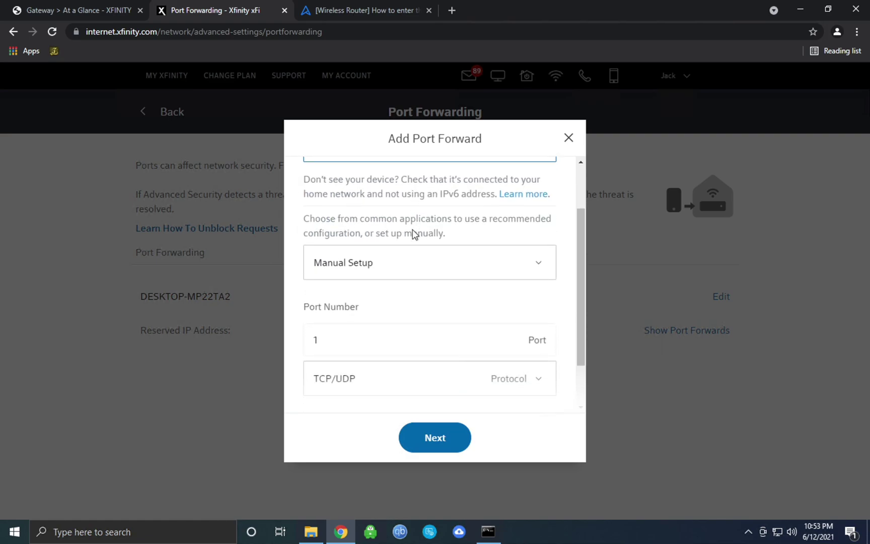
# Set the port number to 25565 with TCP/UDP and save the port forward.
pyautogui.click(346, 285)
pyautogui.write('25565')
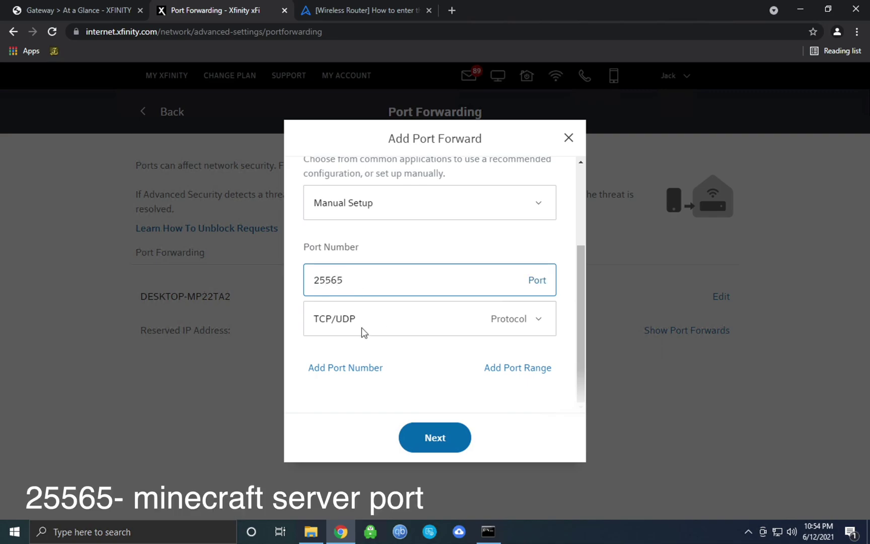
pyautogui.click(414, 346)
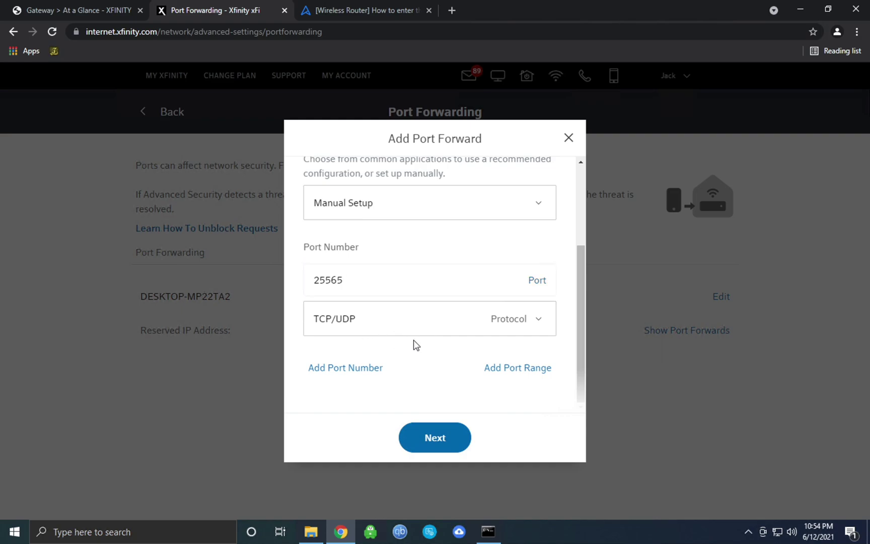
pyautogui.click(440, 439)
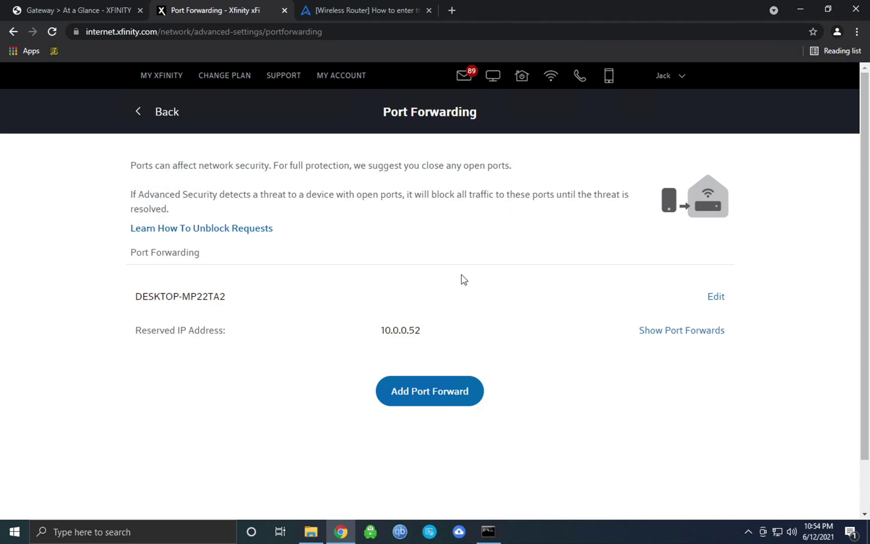
# Enter 'whatismyipadress.cpm' in a new tab's address bar to reach whatismyipaddress.com.
pyautogui.click(452, 11)
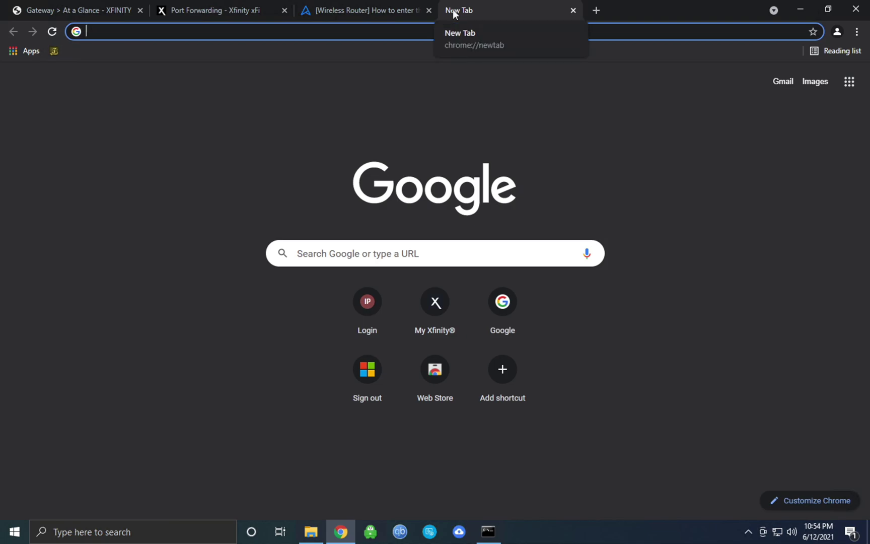
pyautogui.write('whatismy')
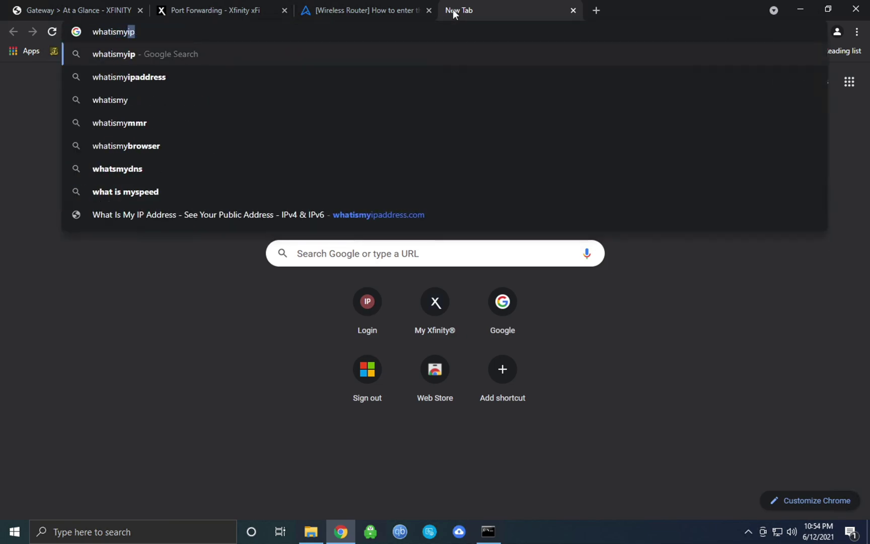
pyautogui.write('ipadress.cpm')
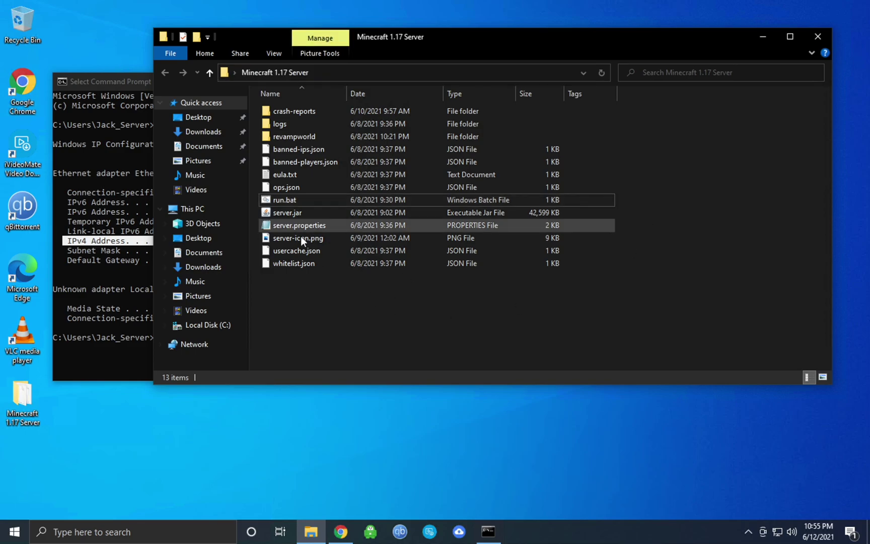
# Start the Minecraft 1.17 server from run.bat and shift its console window right.
pyautogui.doubleClick(313, 200)
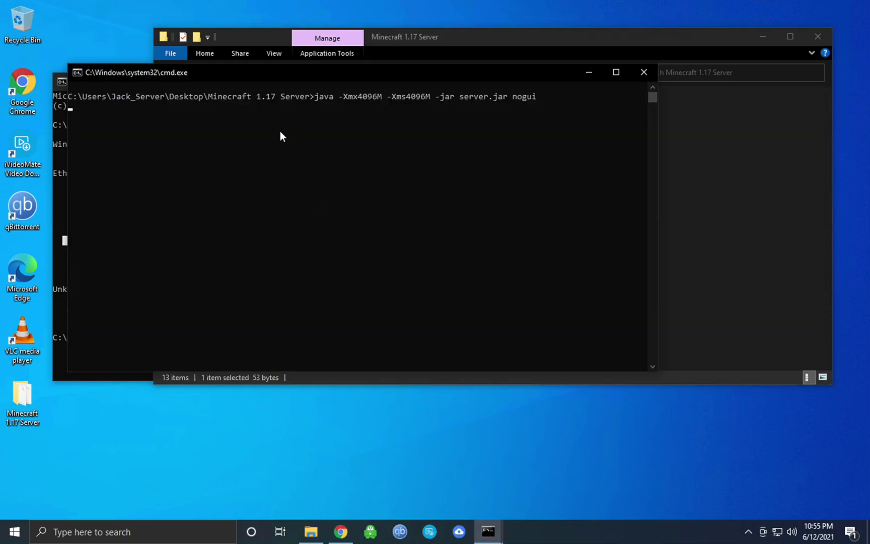
pyautogui.moveTo(184, 72); pyautogui.dragTo(223, 72)
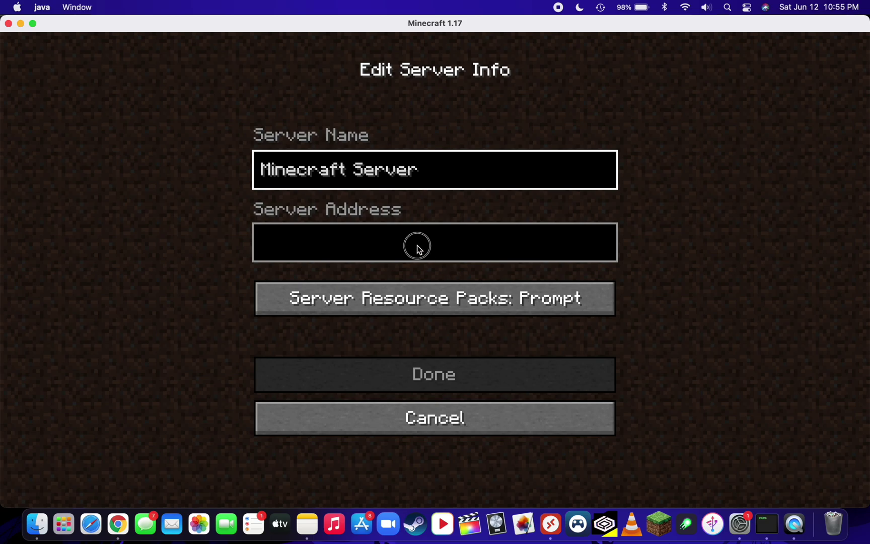
# Paste the public IPv4 as the server address, save it, and join Minecraft Server.
pyautogui.click(418, 246)
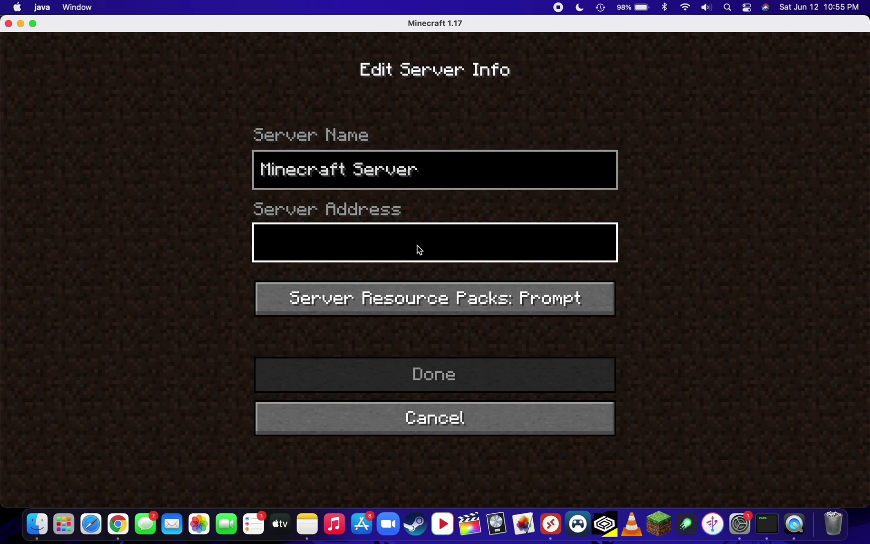
pyautogui.press('super+v')
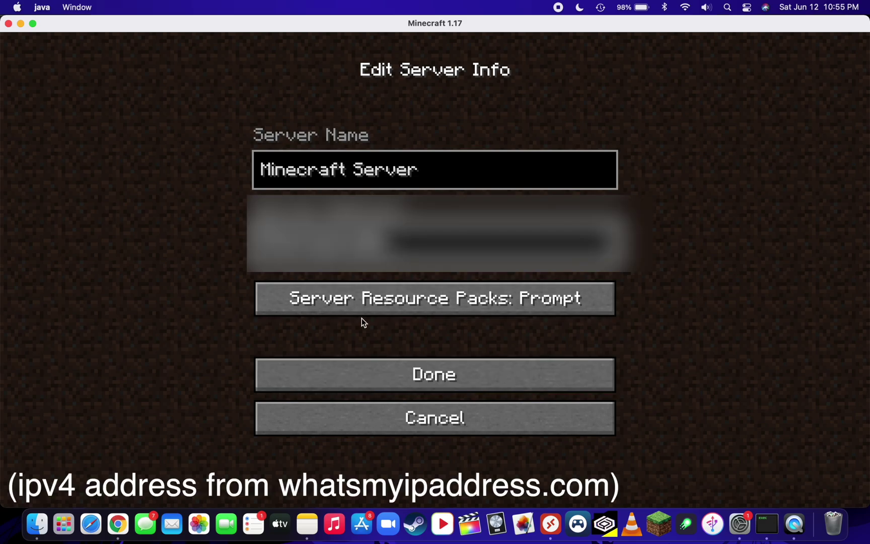
pyautogui.click(400, 372)
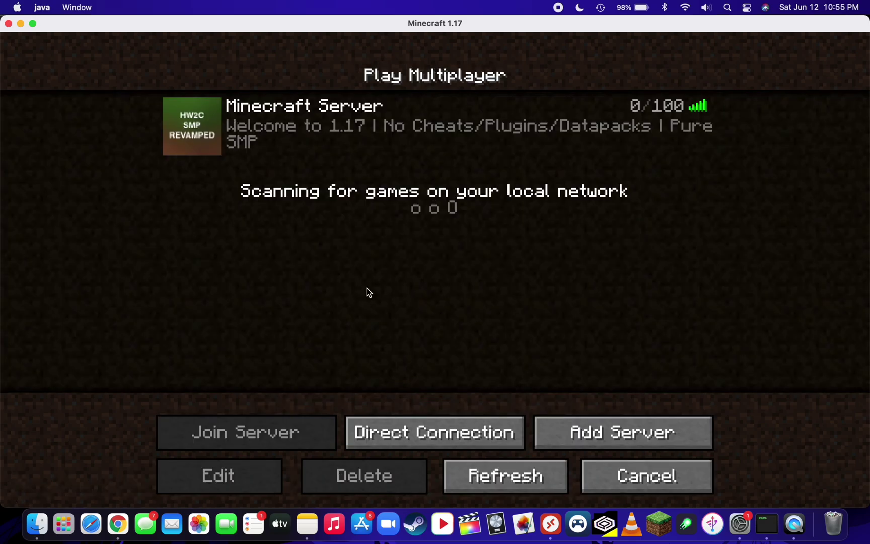
pyautogui.doubleClick(322, 136)
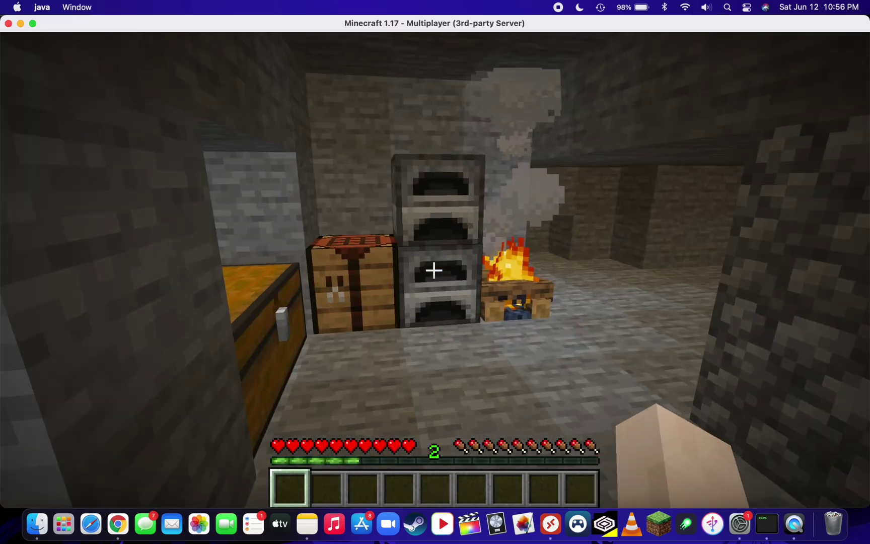
# Walk forward toward the cave mouth, then disconnect from the server via the Esc menu.
pyautogui.press('w')
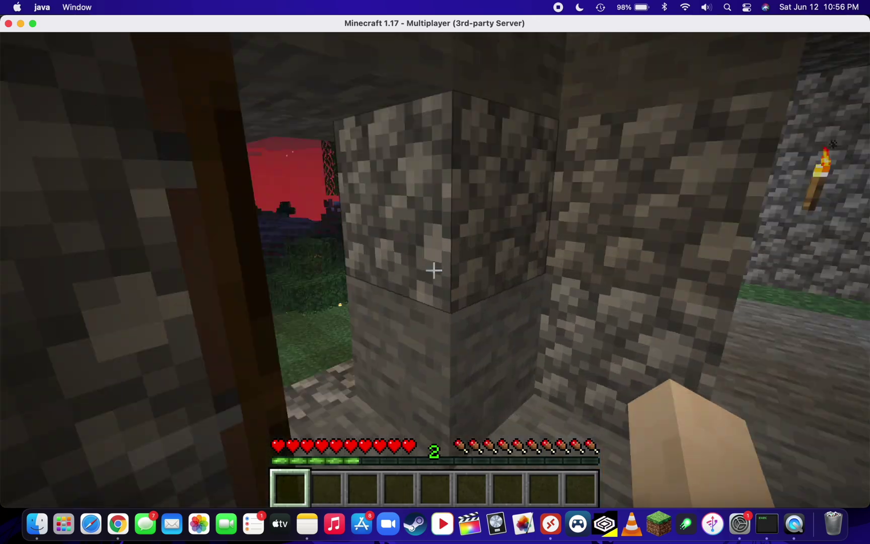
pyautogui.press('Escape')
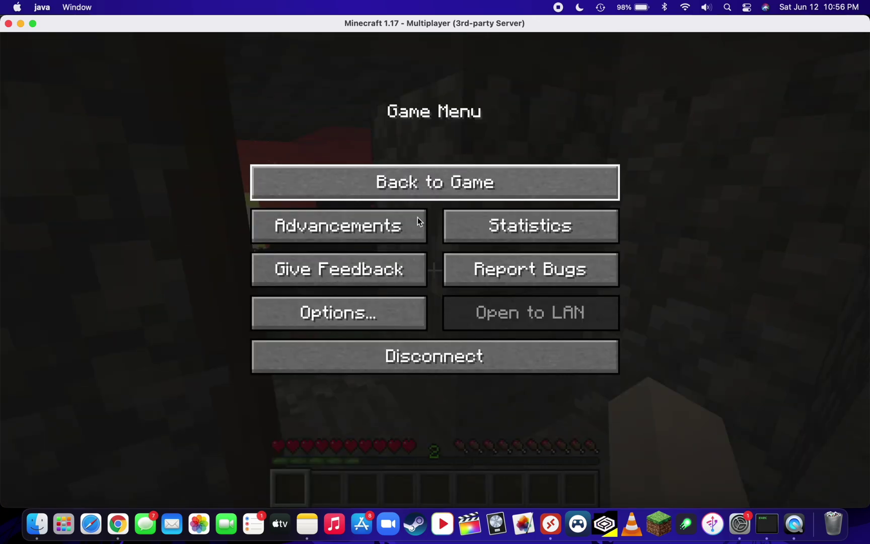
pyautogui.click(425, 347)
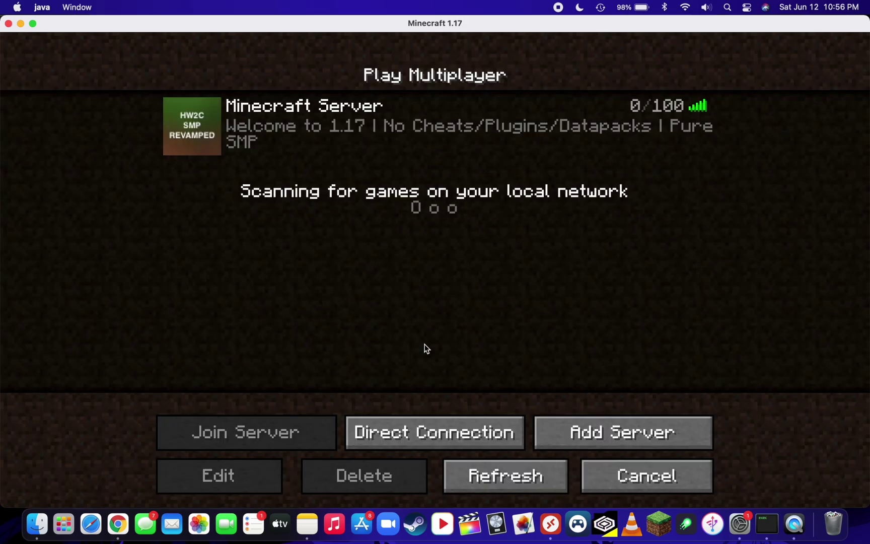